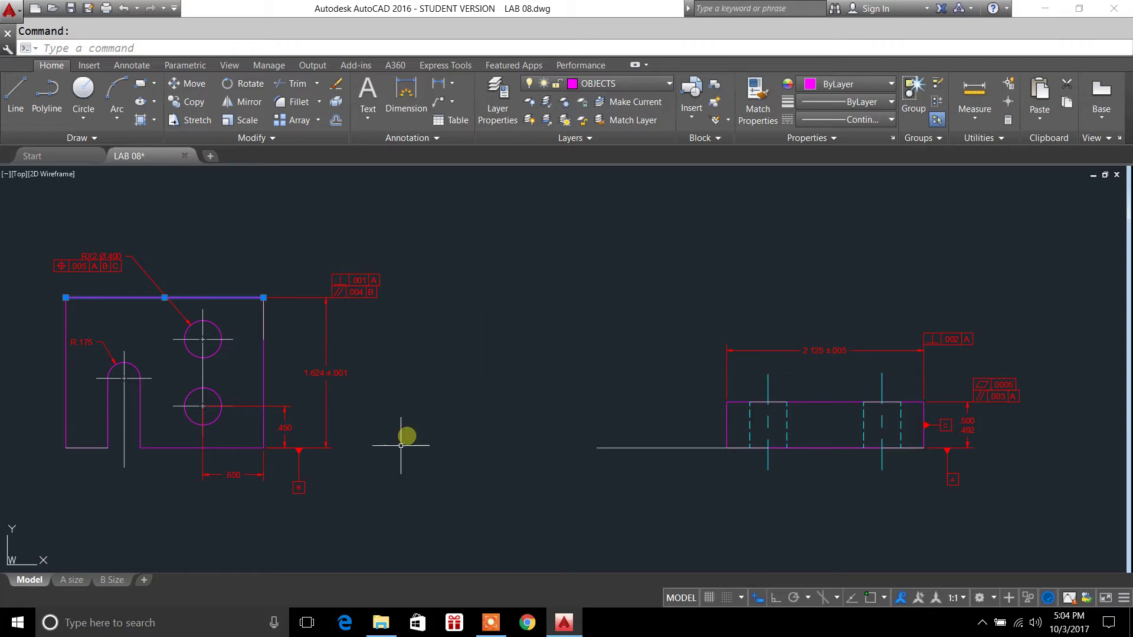
- Zoom in on the part's bottom edge and select the datum B symbol with a crossing window
scroll(294, 499, up, 4)
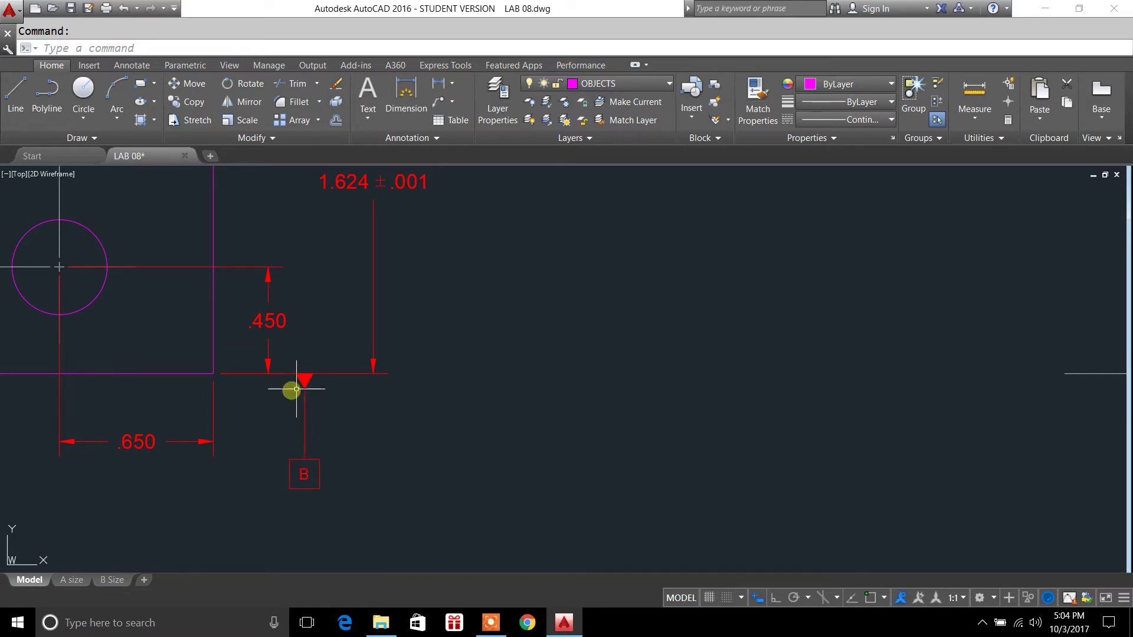
click(162, 373)
scroll(262, 424, down, 2)
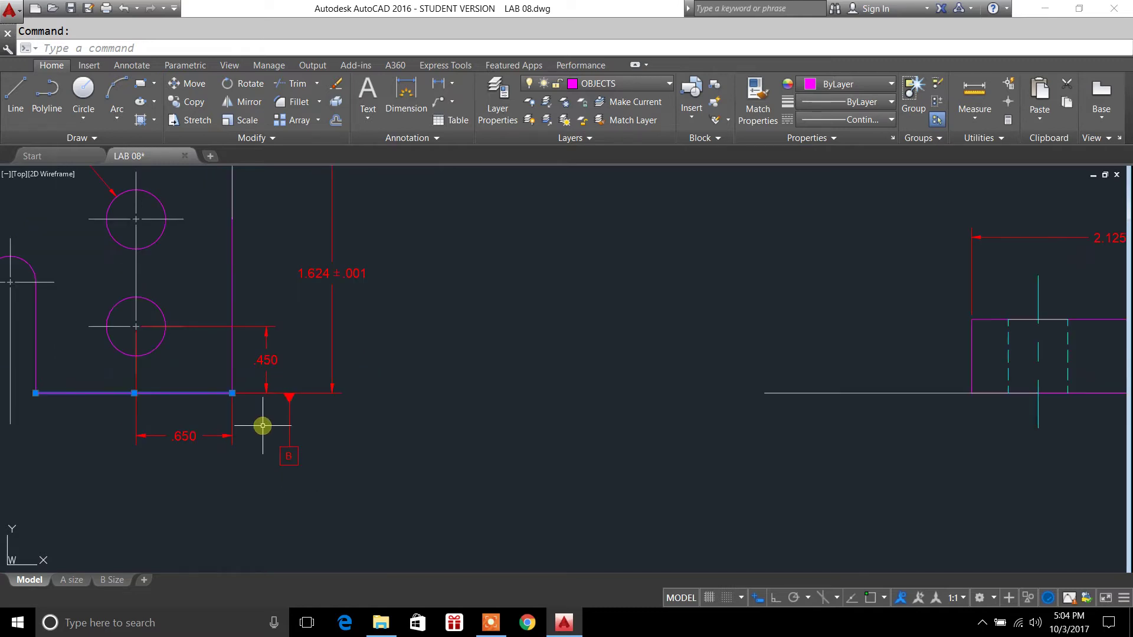
mouse_move(268, 435)
middle_down()
mouse_move(347, 430)
mouse_move(391, 456)
middle_up()
click(390, 457)
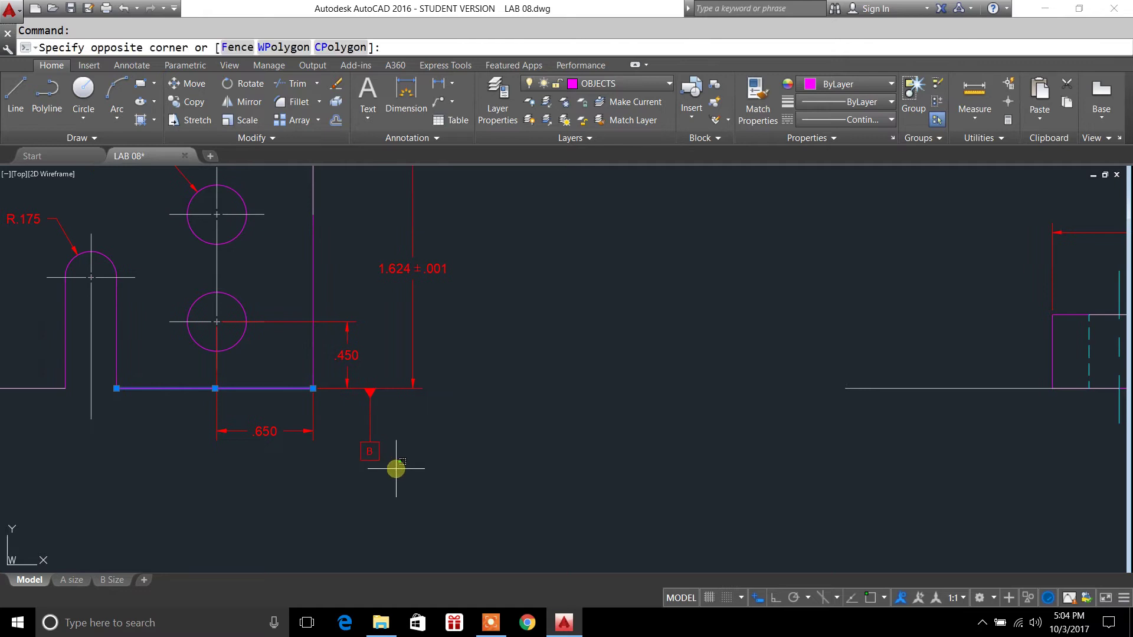
click(348, 394)
- Select the part's bottom lines, including the short line left of the slot and the long line
scroll(371, 443, up, 5)
scroll(371, 443, down, 5)
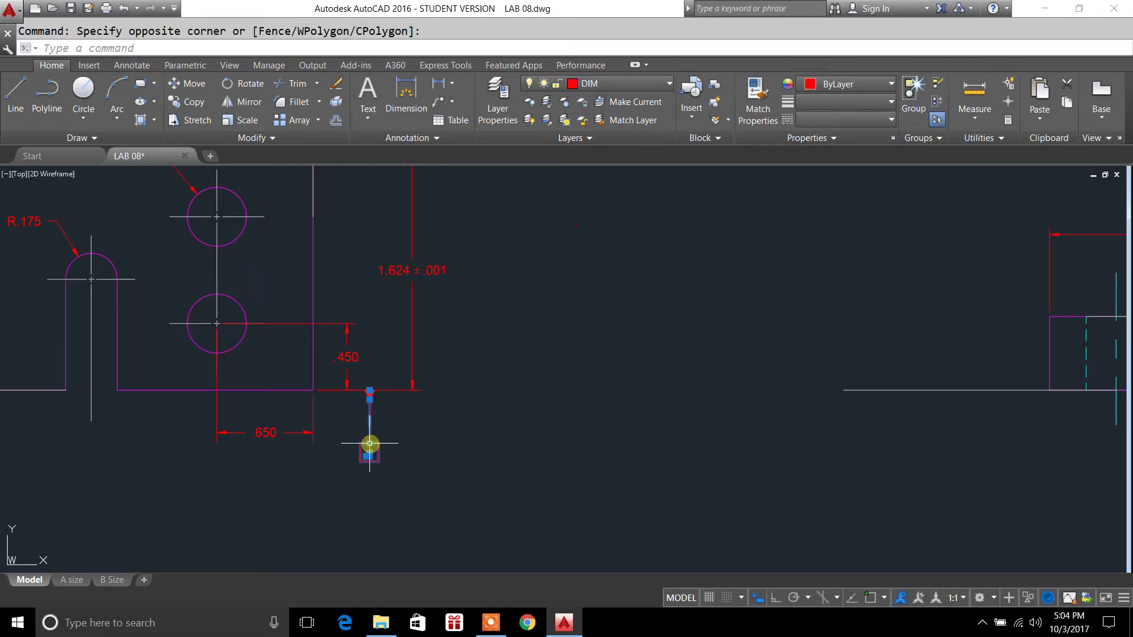
click(248, 390)
scroll(117, 431, down, 2)
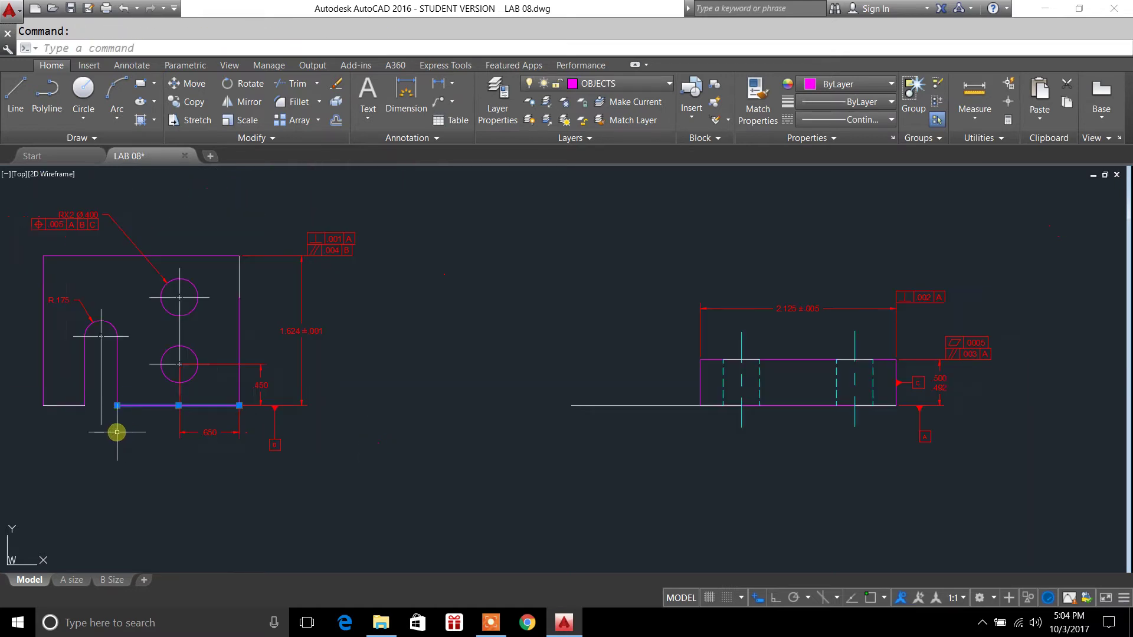
click(68, 405)
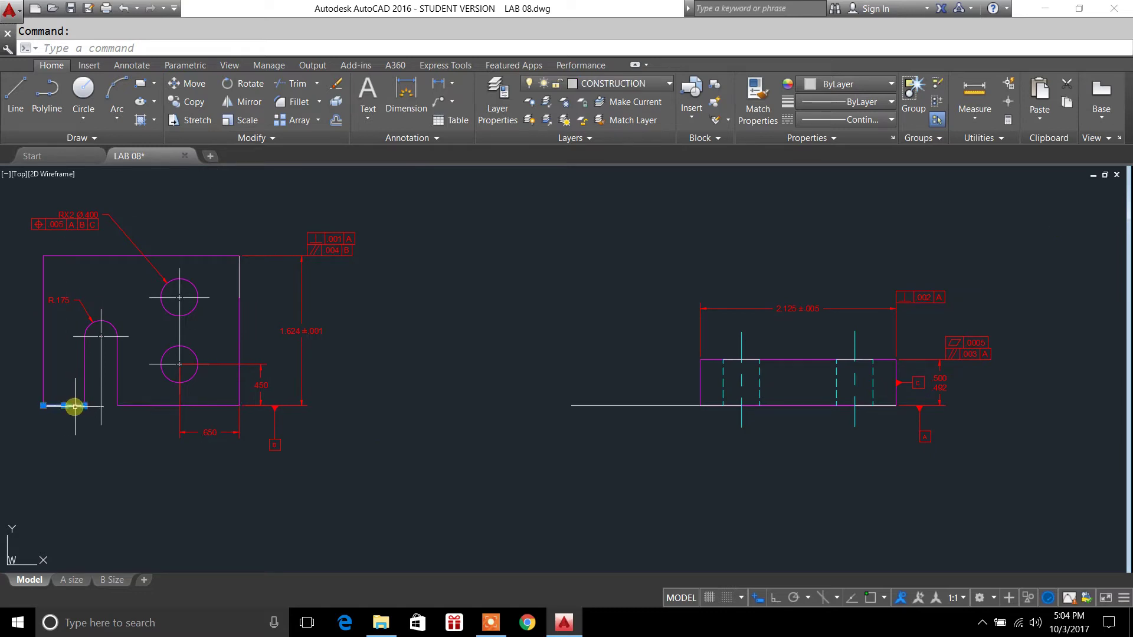
click(138, 405)
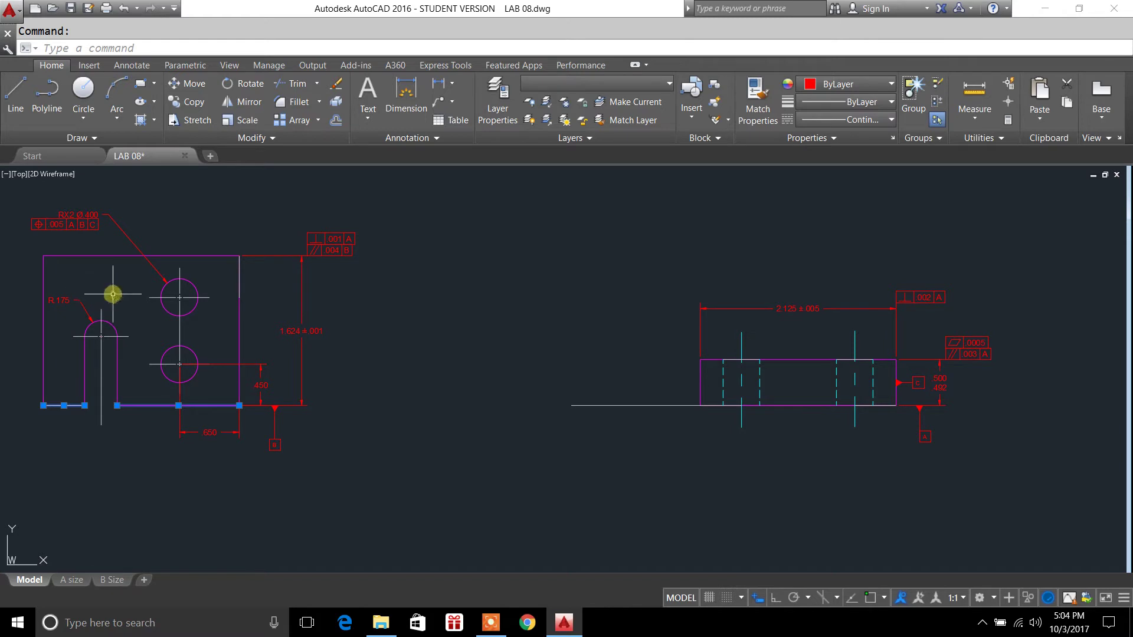
- Pan and zoom the drawing to center the view on datum B
scroll(113, 294, up, 2)
mouse_move(118, 299)
middle_down()
mouse_move(253, 290)
mouse_move(218, 296)
middle_up()
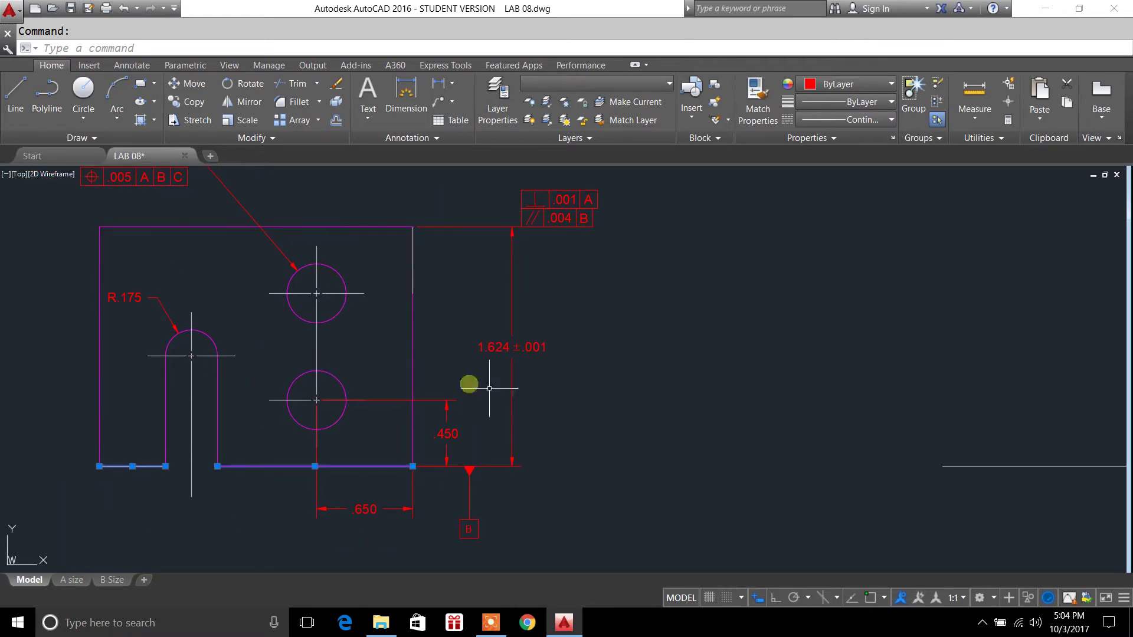
scroll(534, 403, down, 2)
middle_drag(790, 406, 602, 399)
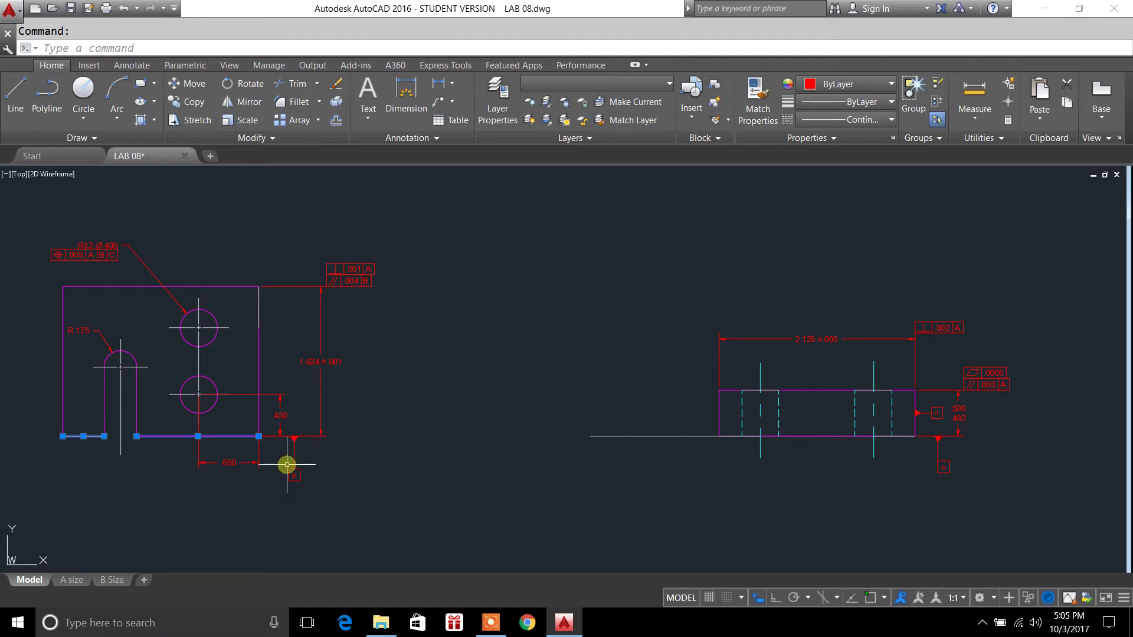
scroll(287, 464, up, 2)
middle_drag(316, 463, 362, 429)
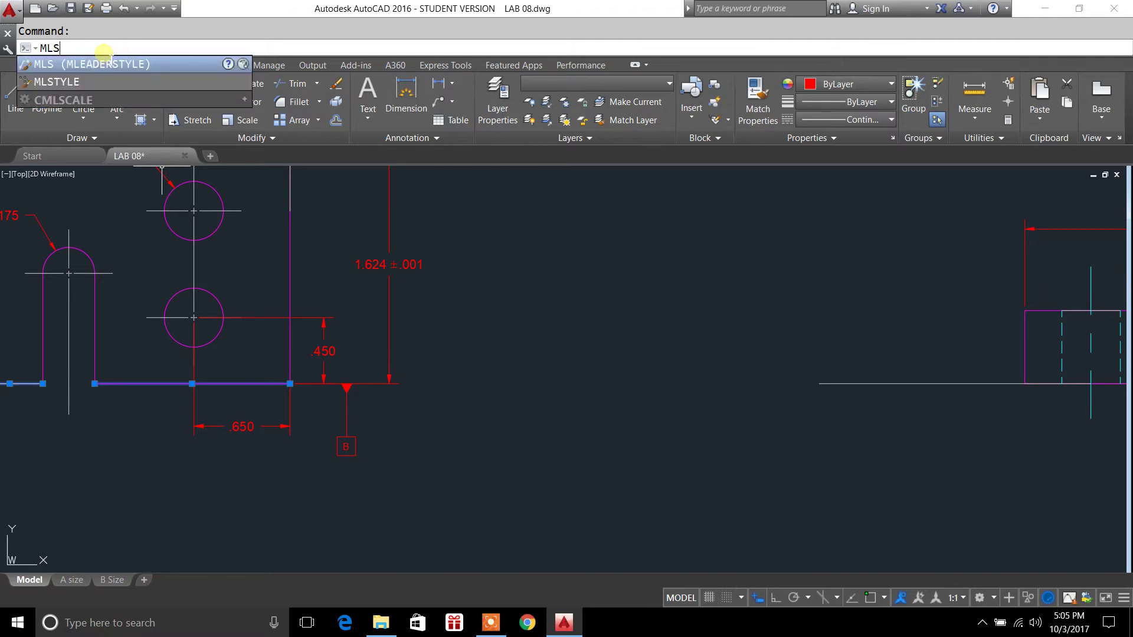
- Open the multileader style manager and review MyStyle's leader format and Box block content without changing them
key(Return)
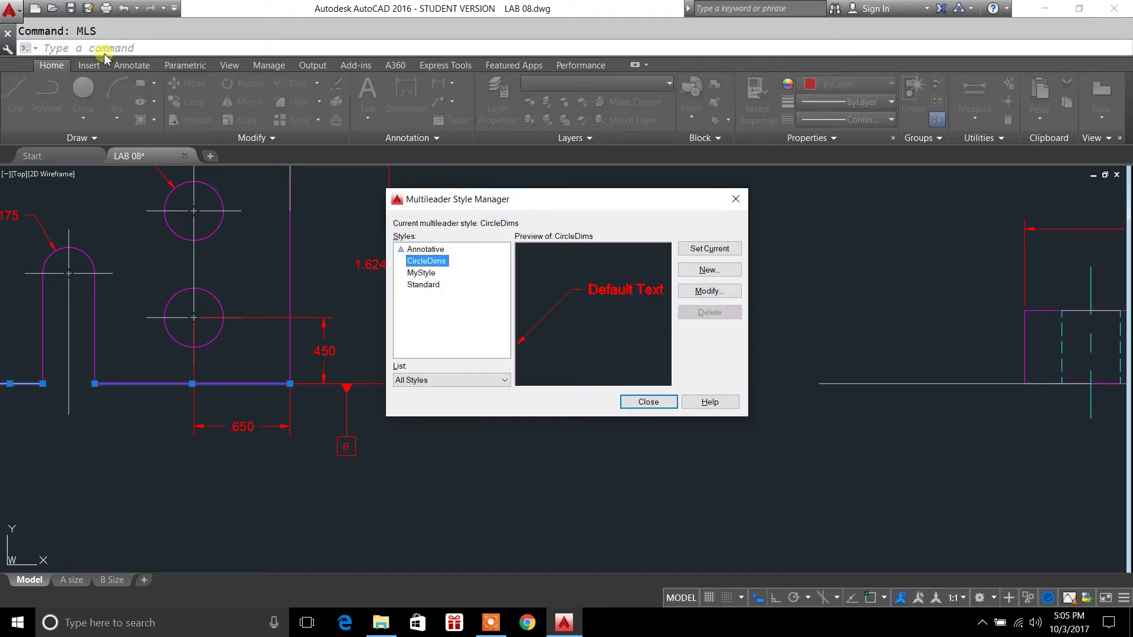
click(431, 273)
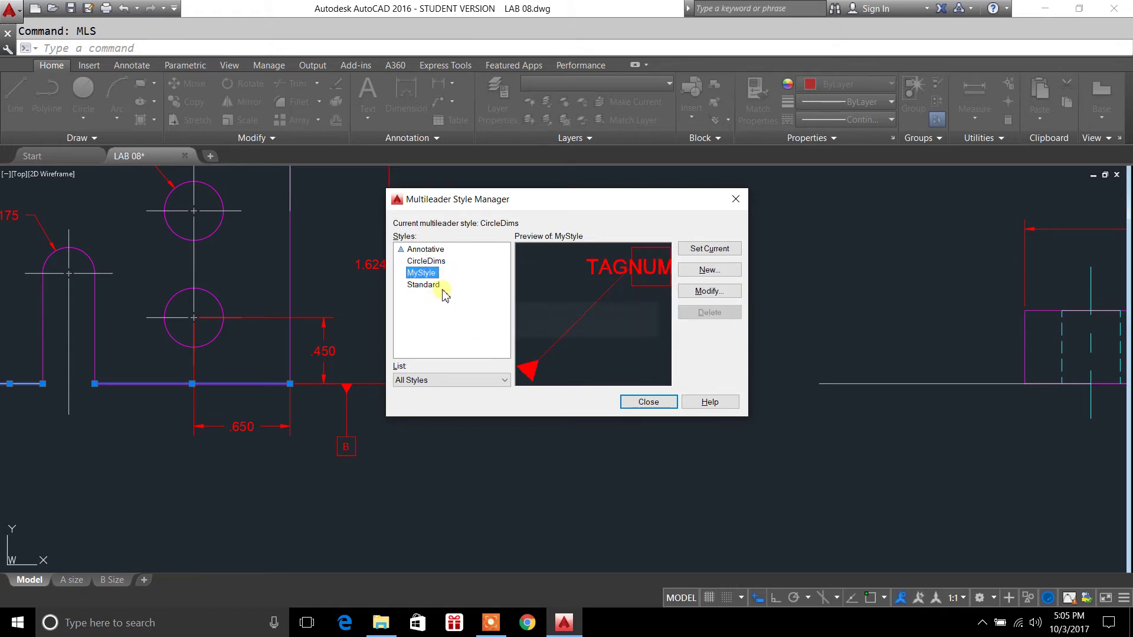
click(699, 293)
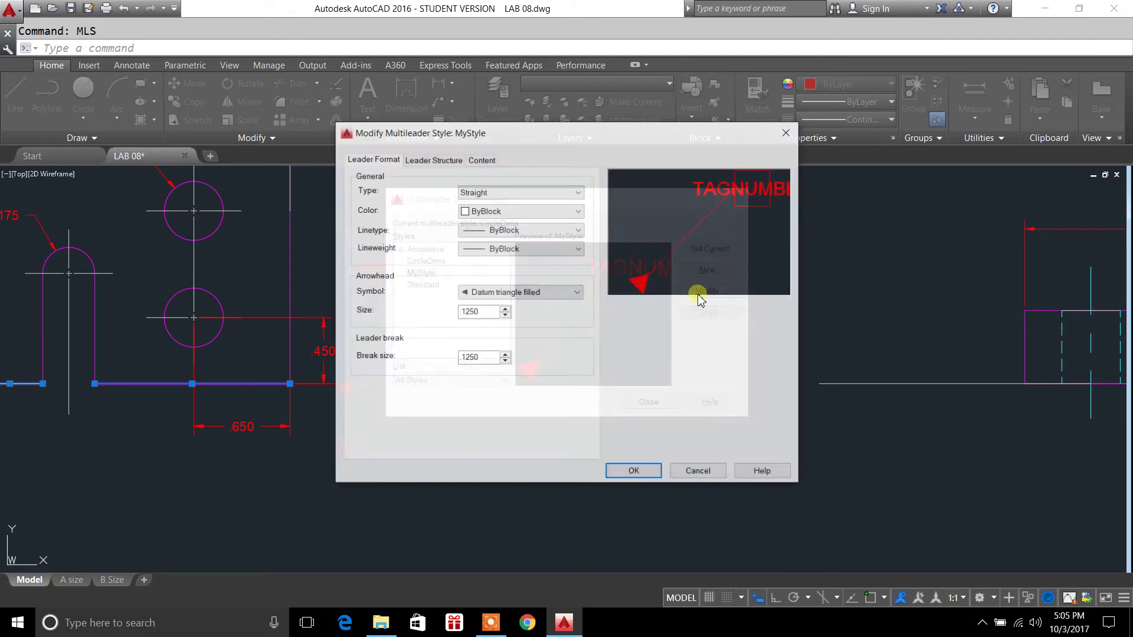
click(482, 160)
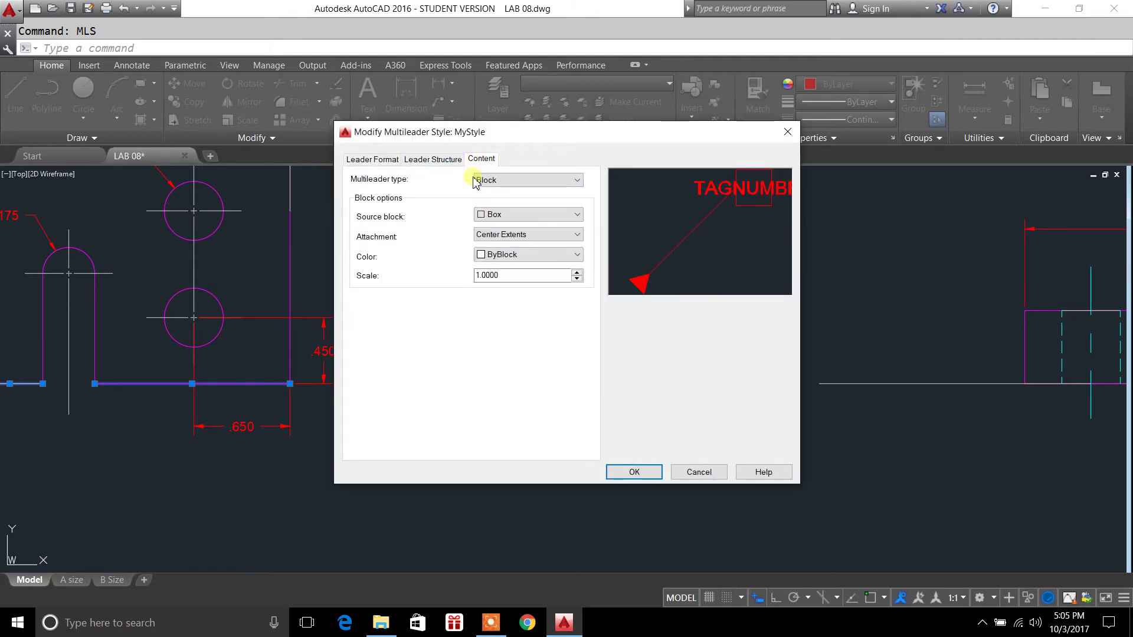
click(788, 132)
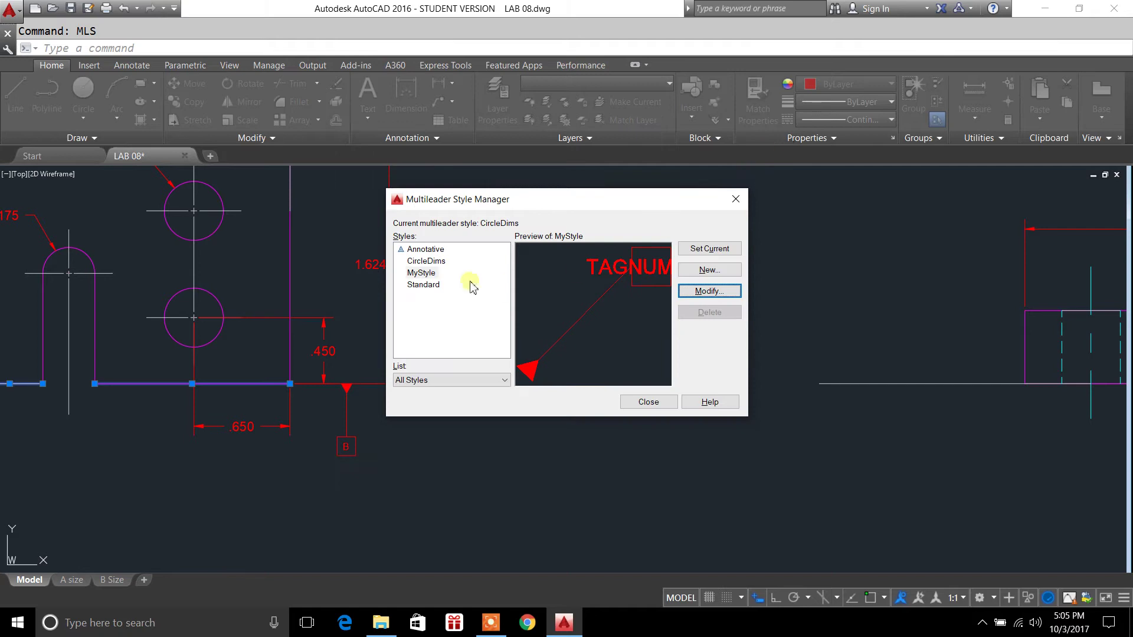
- Compare the CircleDims and Standard style previews, then reselect MyStyle
click(424, 271)
click(425, 262)
click(427, 274)
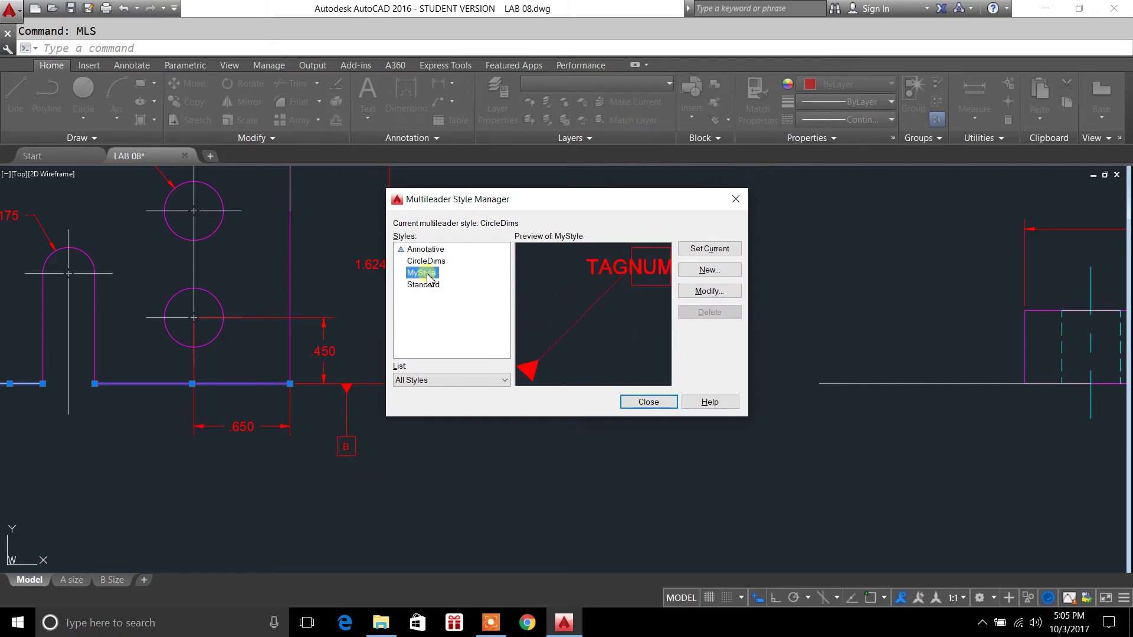
click(425, 261)
click(427, 273)
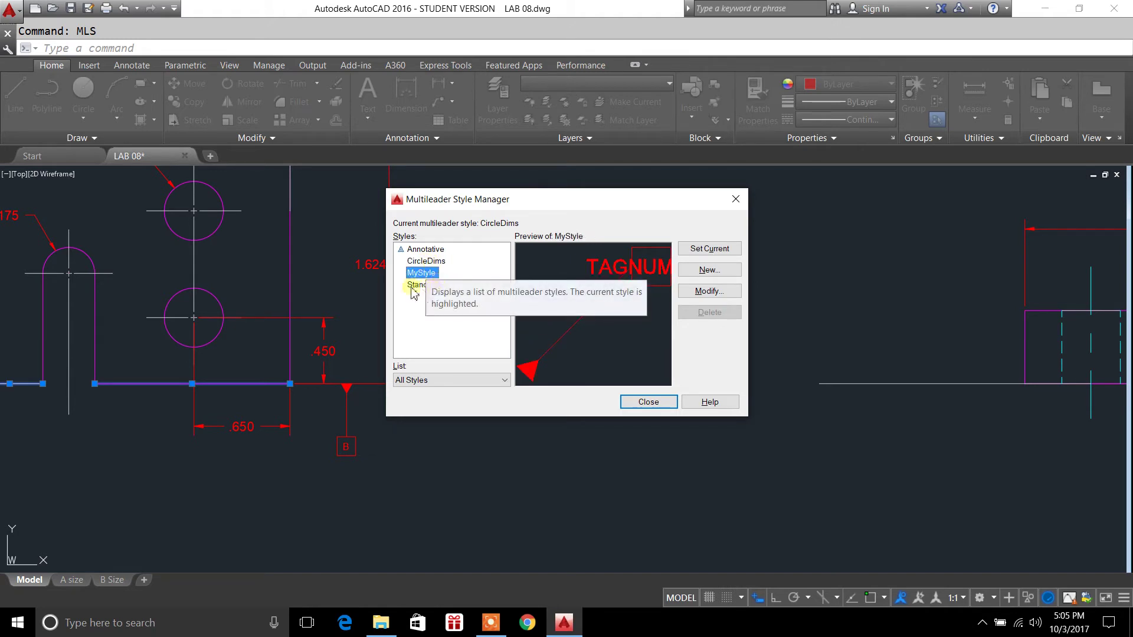
click(414, 285)
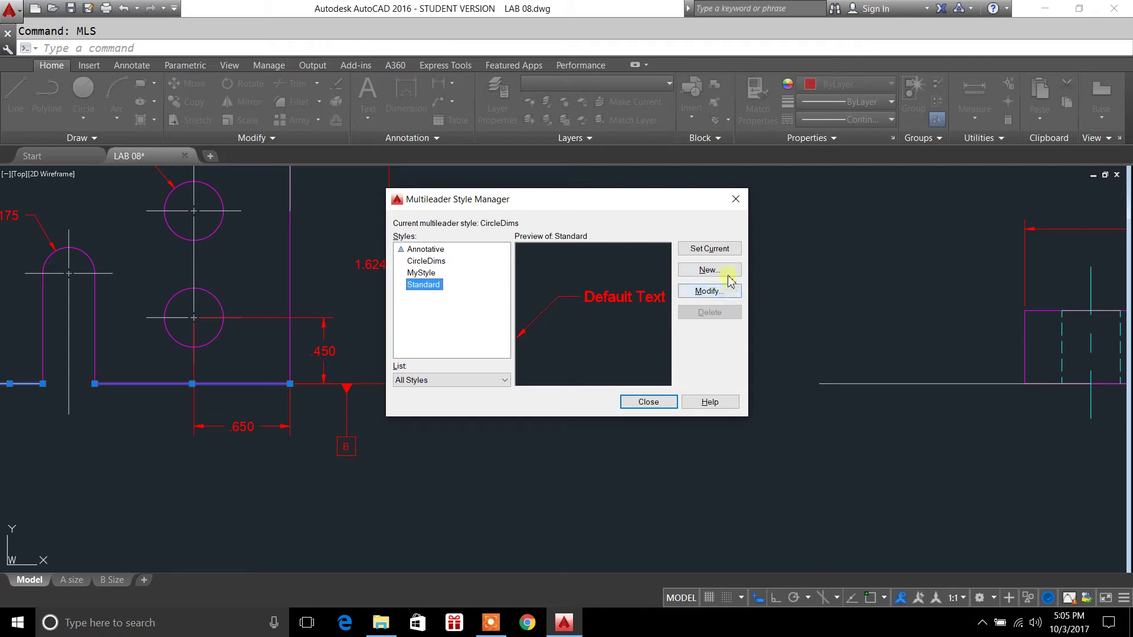
click(431, 272)
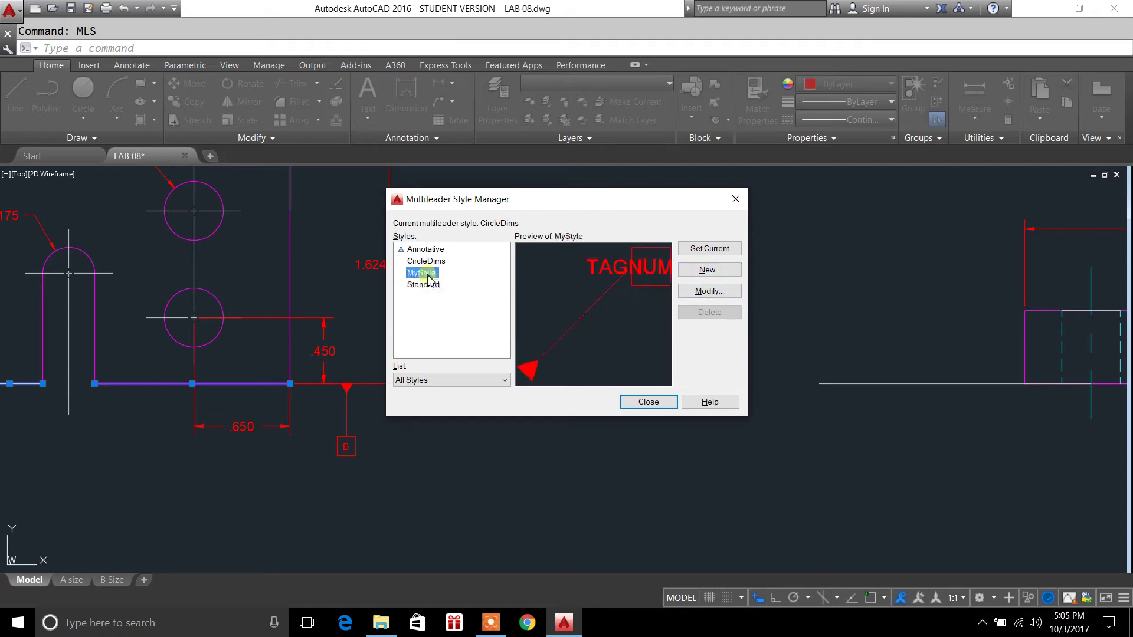
- Edit MyStyle, check its arrowhead size, and view its leader structure: 2 points, scale 5000
click(710, 292)
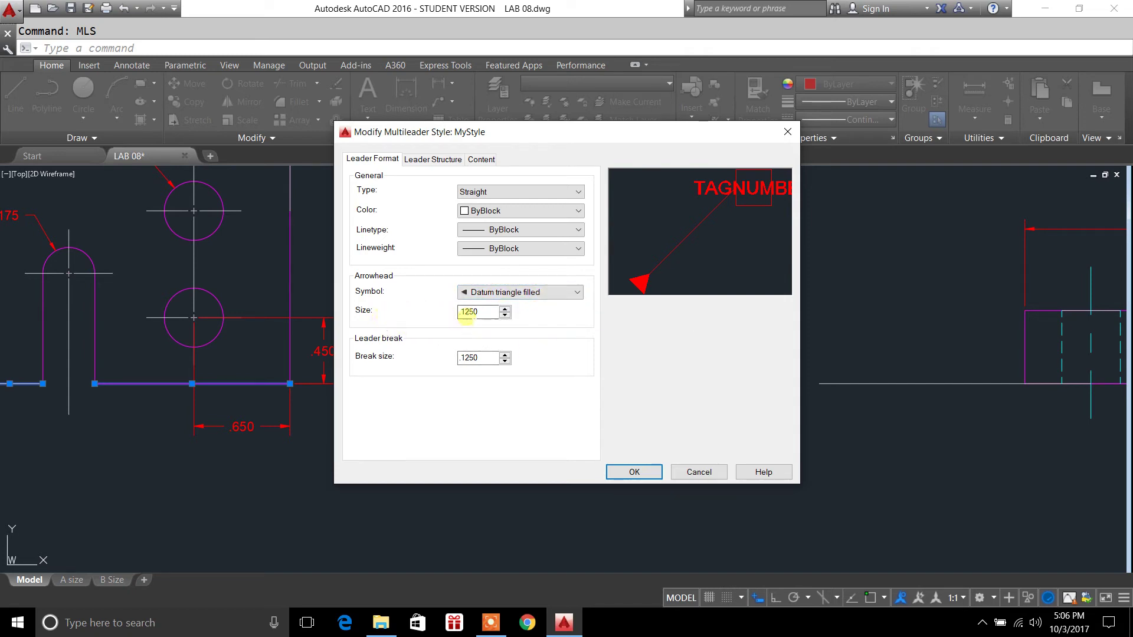
click(481, 312)
click(433, 160)
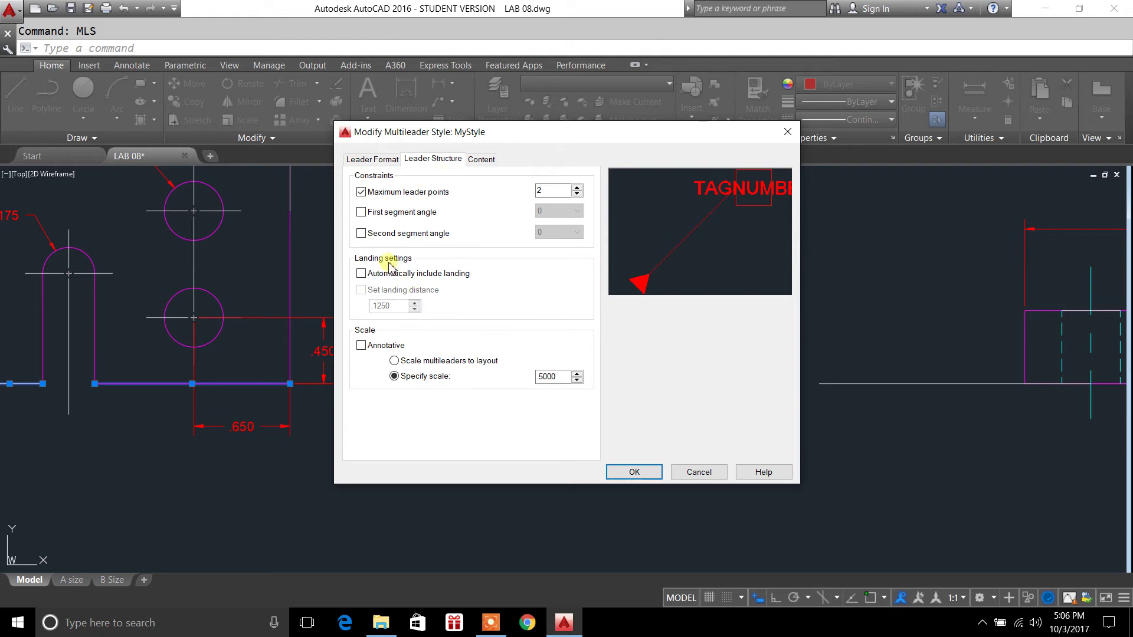
- Toggle automatic landing on and back off, select the 5000 scale value, and view MyStyle's Box block content
click(361, 273)
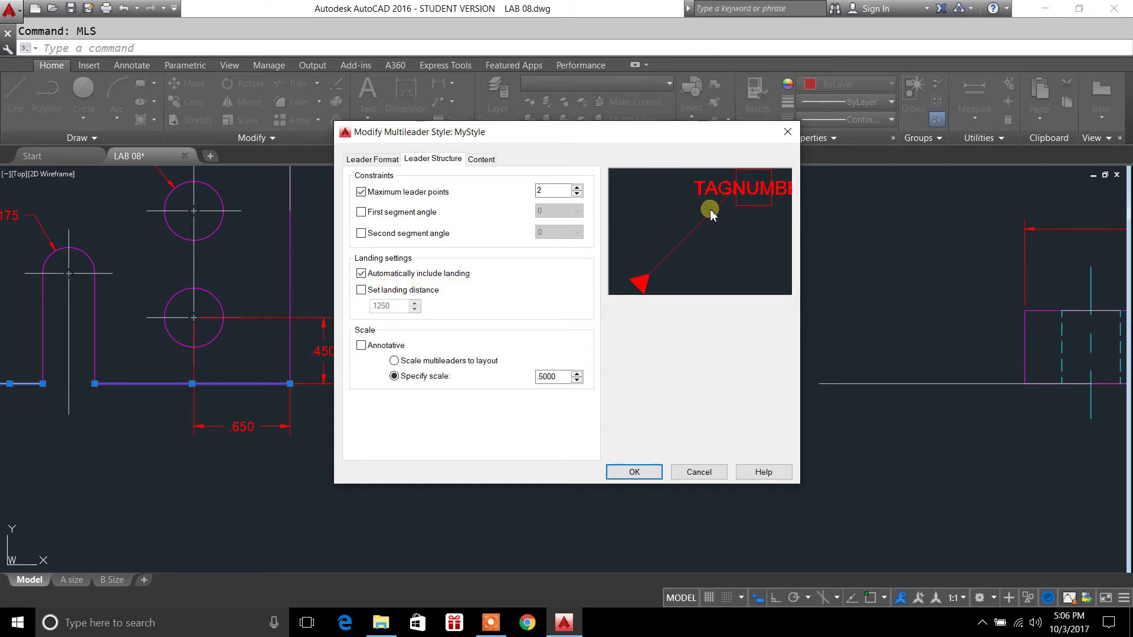
click(377, 273)
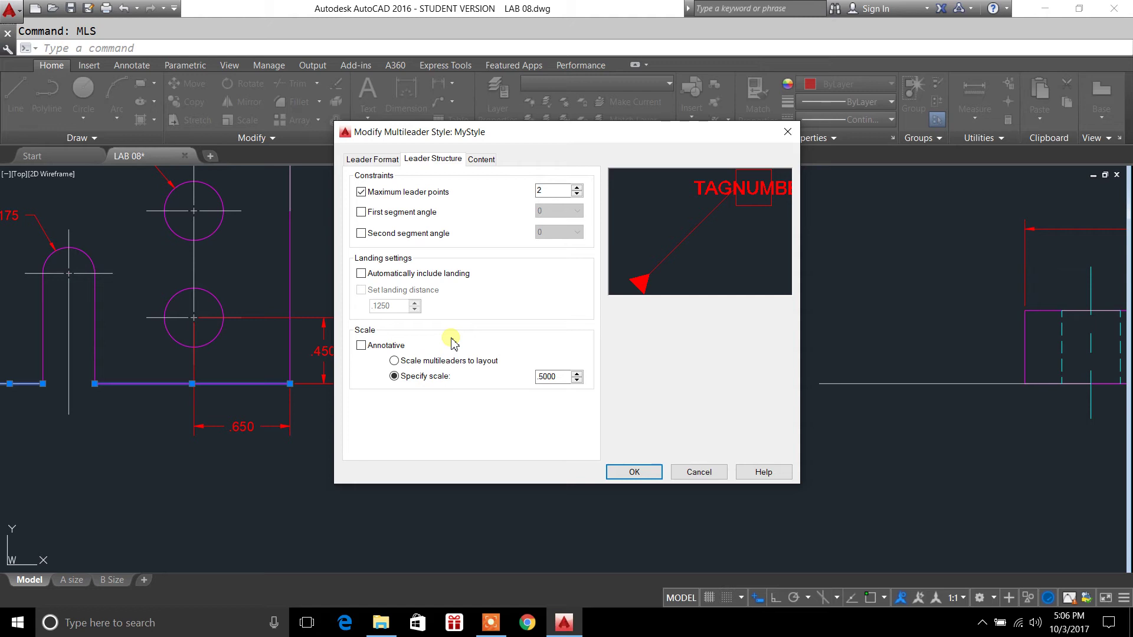
drag(558, 376, 540, 377)
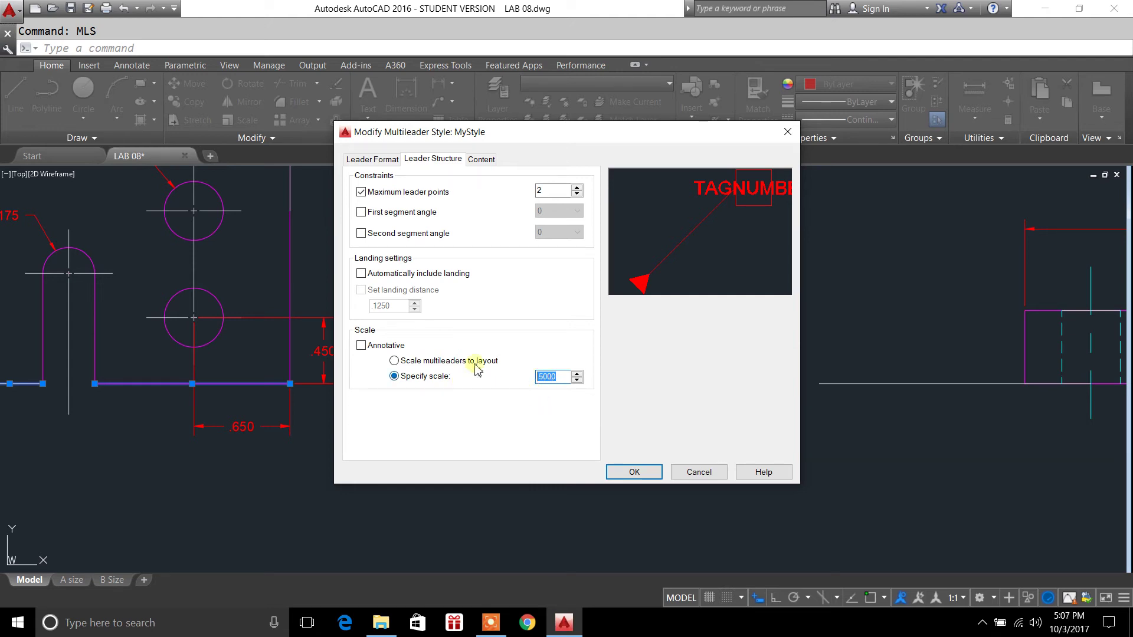
click(482, 161)
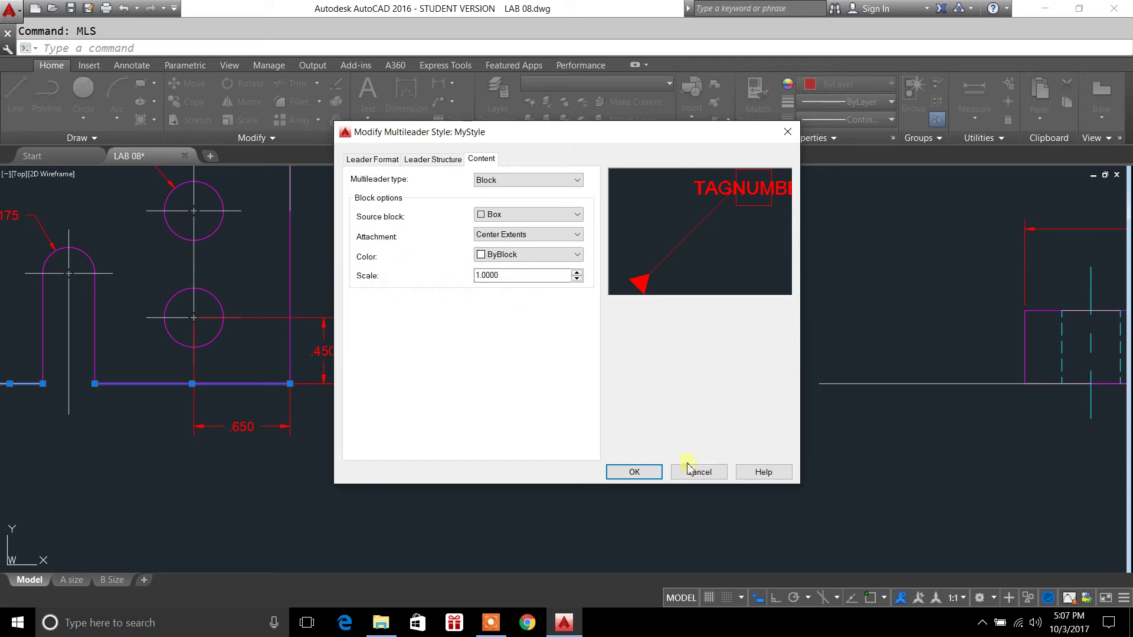
- Save the MyStyle changes, close the style manager, and bring the whole part into view
click(636, 471)
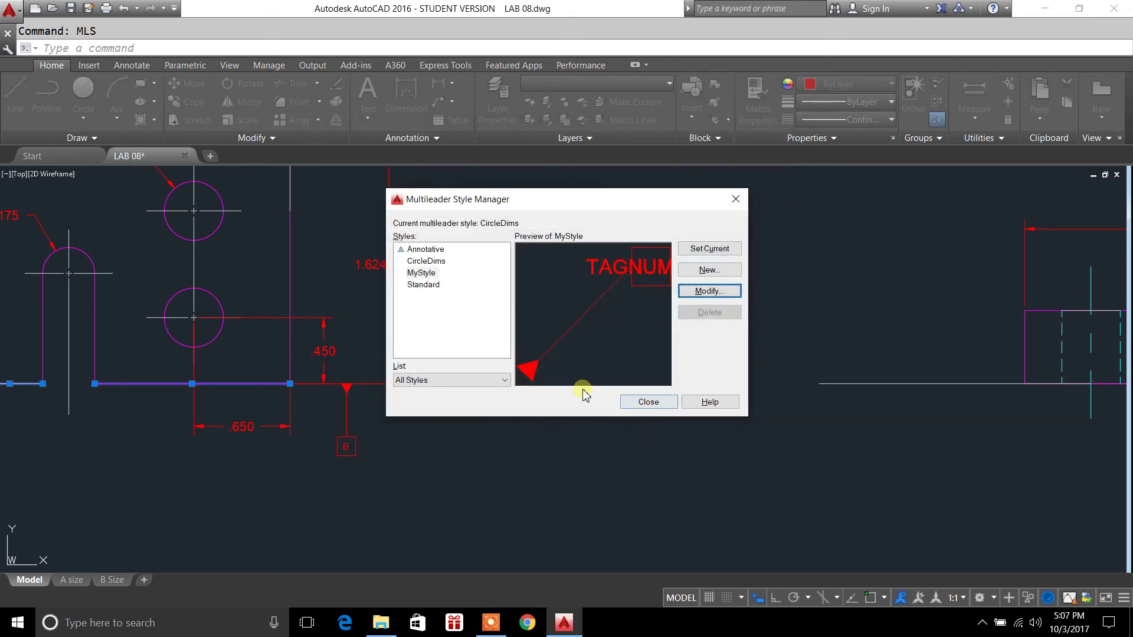
click(645, 402)
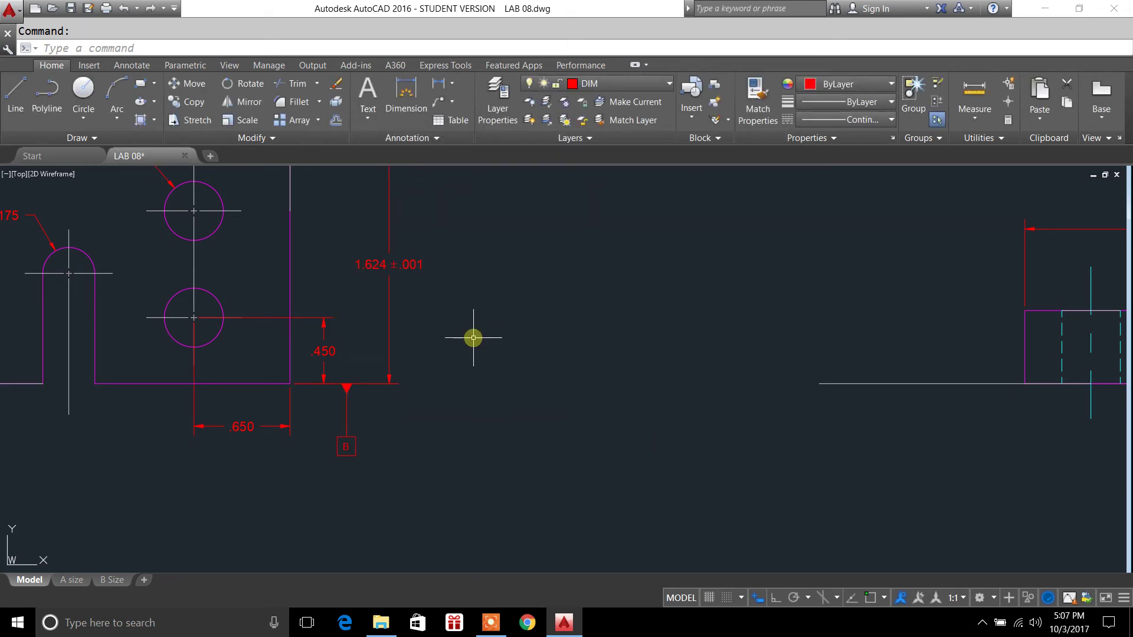
mouse_move(472, 336)
middle_down()
mouse_move(612, 349)
mouse_move(742, 407)
middle_up()
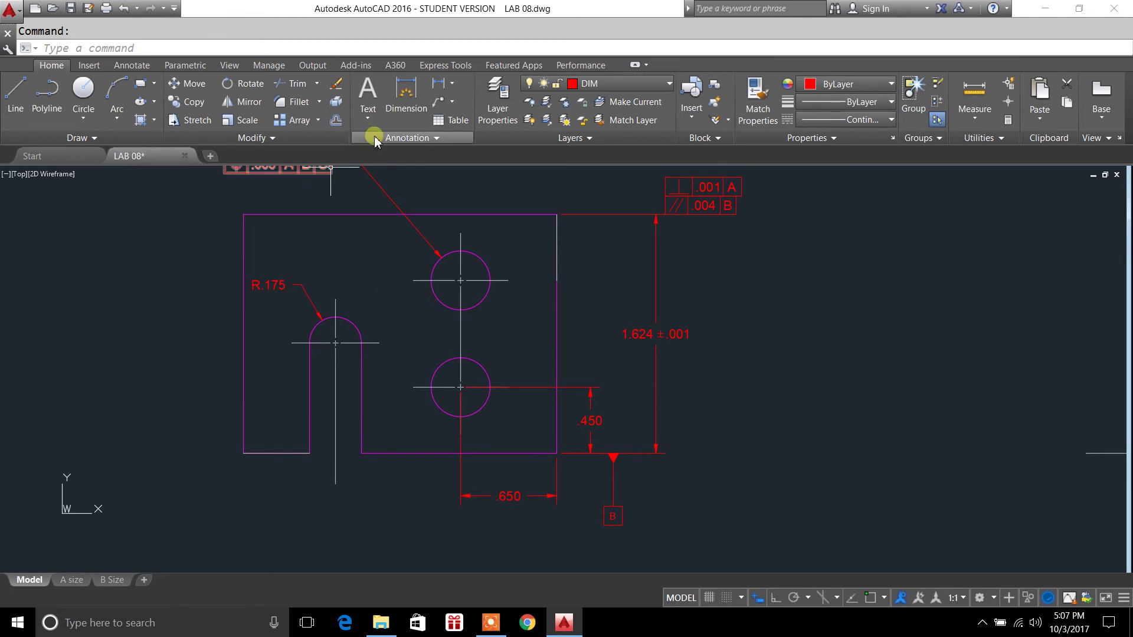
- Reopen the style manager with MLS and set MyStyle as the current multileader style
click(244, 52)
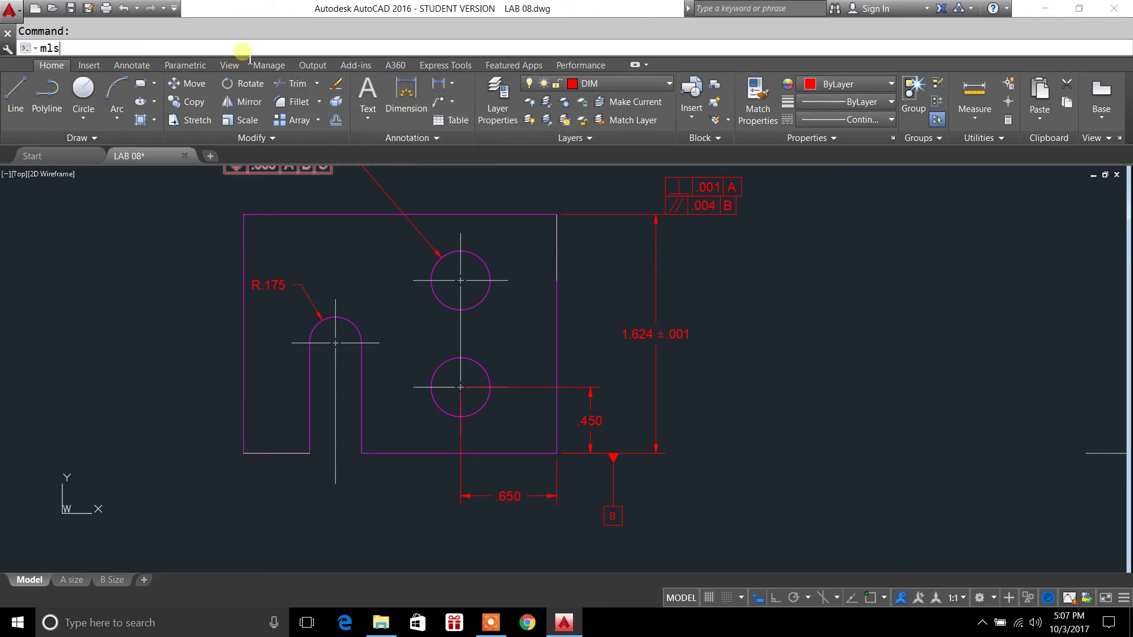
text(mls)
key(Return)
click(422, 272)
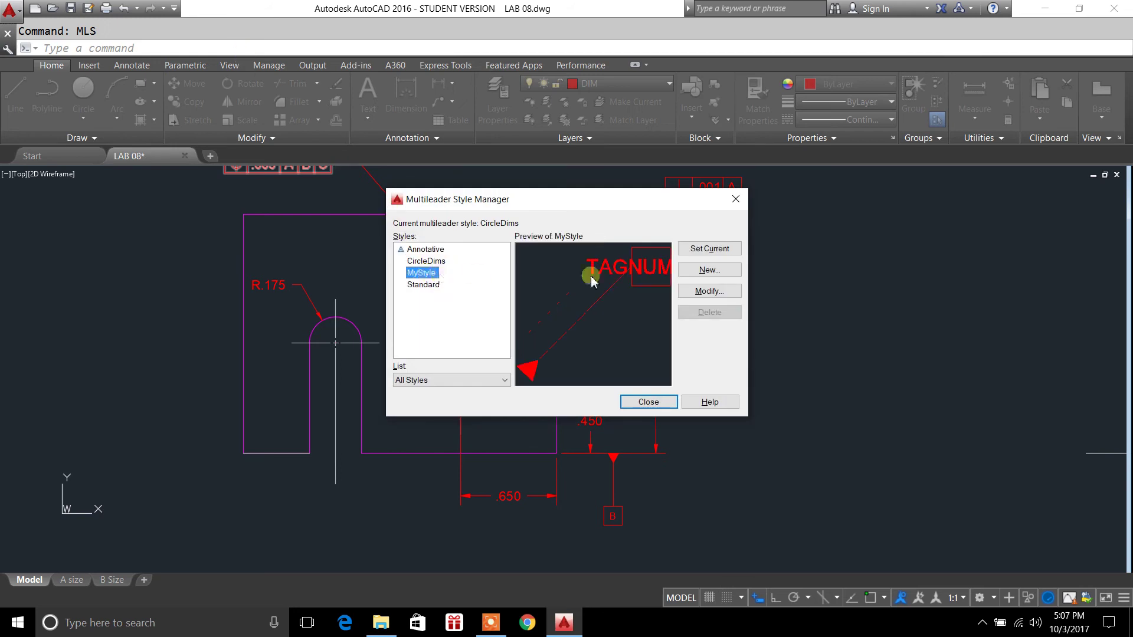
click(708, 249)
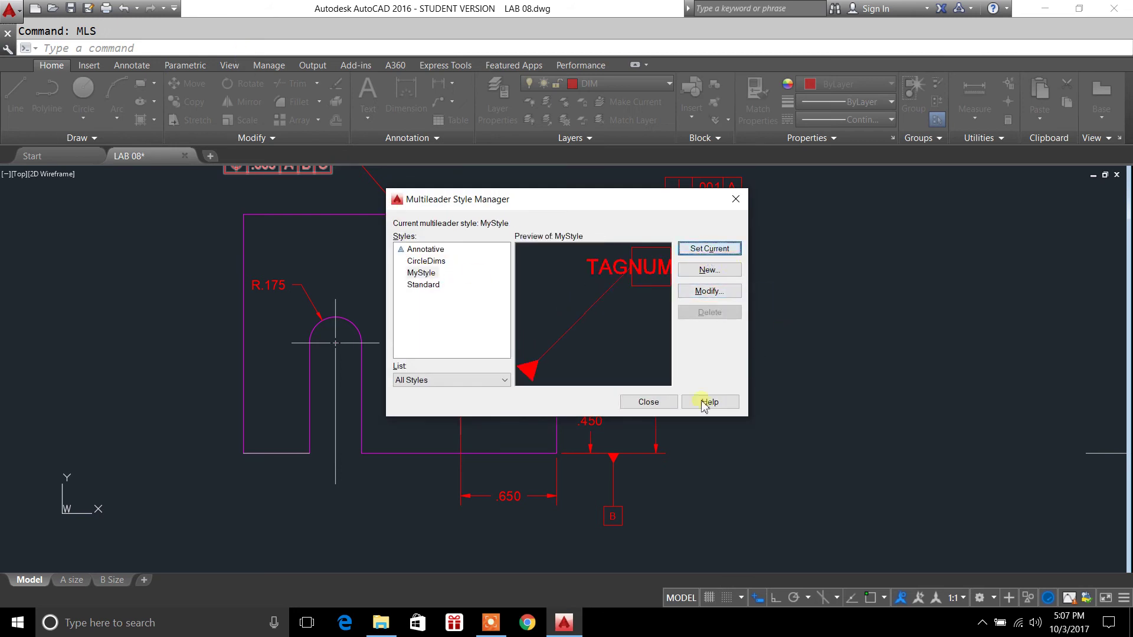
click(649, 402)
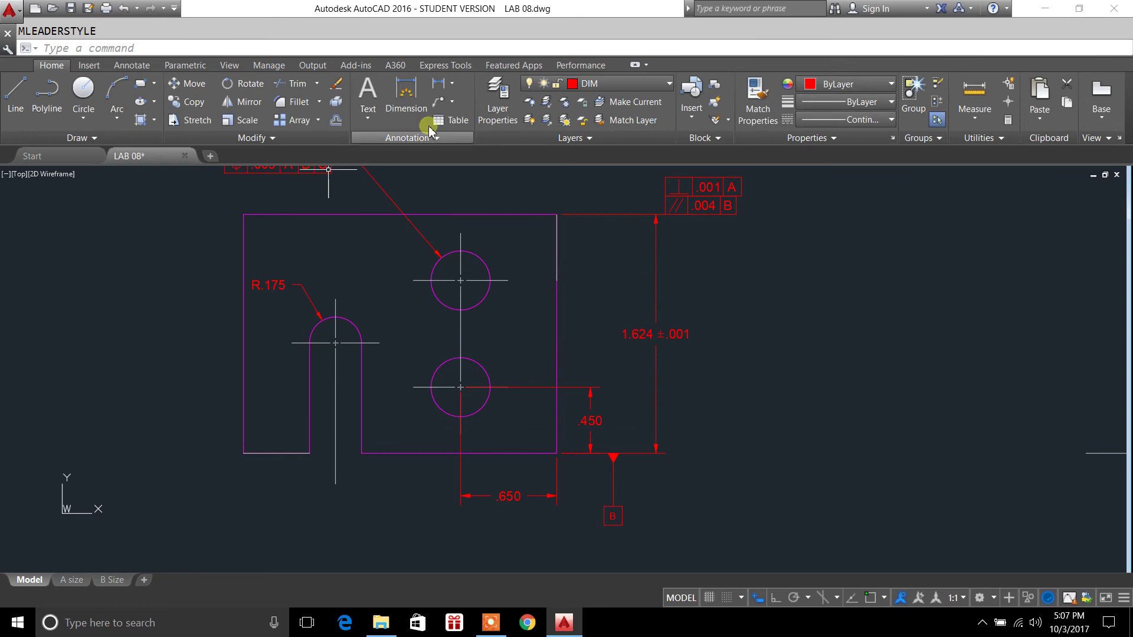
- Start a new multileader and turn on Midpoint object snap
click(452, 101)
click(469, 119)
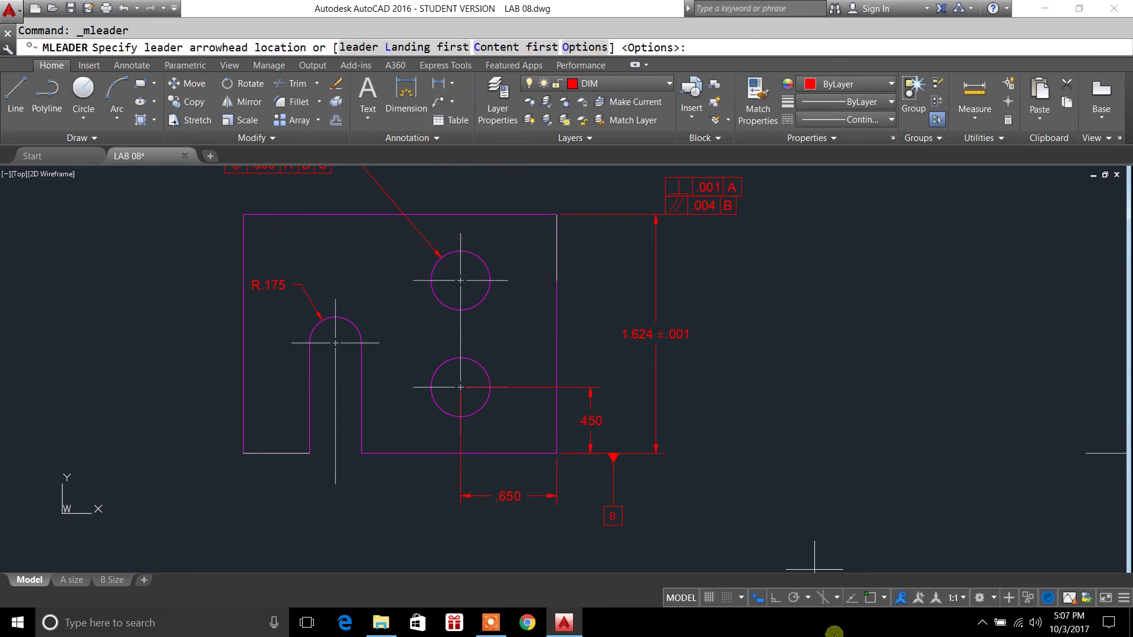
click(884, 597)
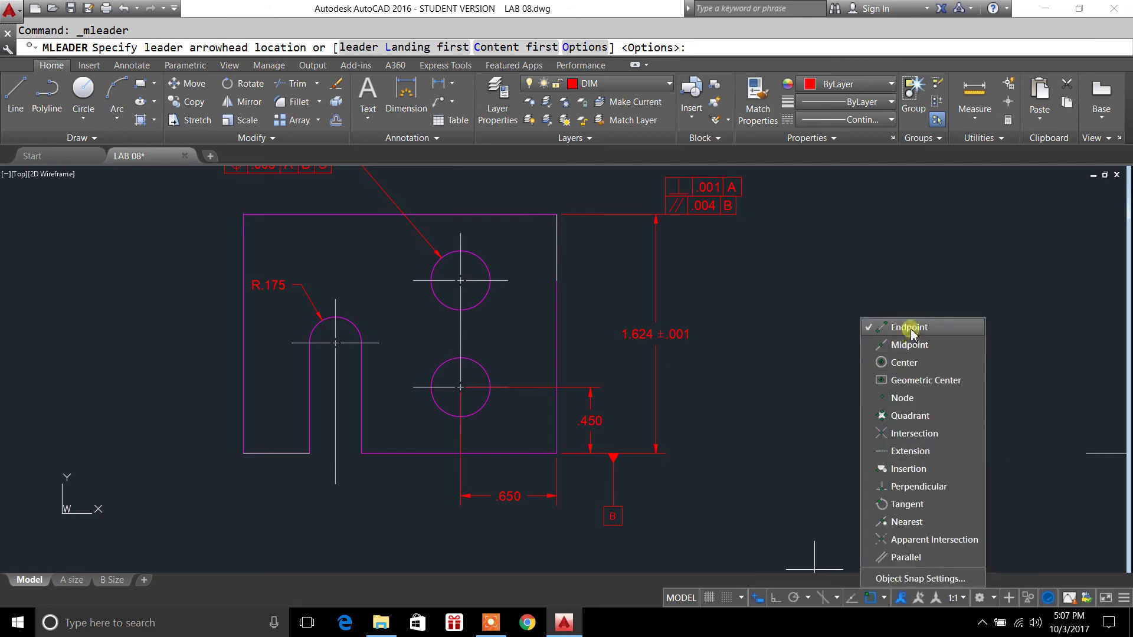
click(910, 329)
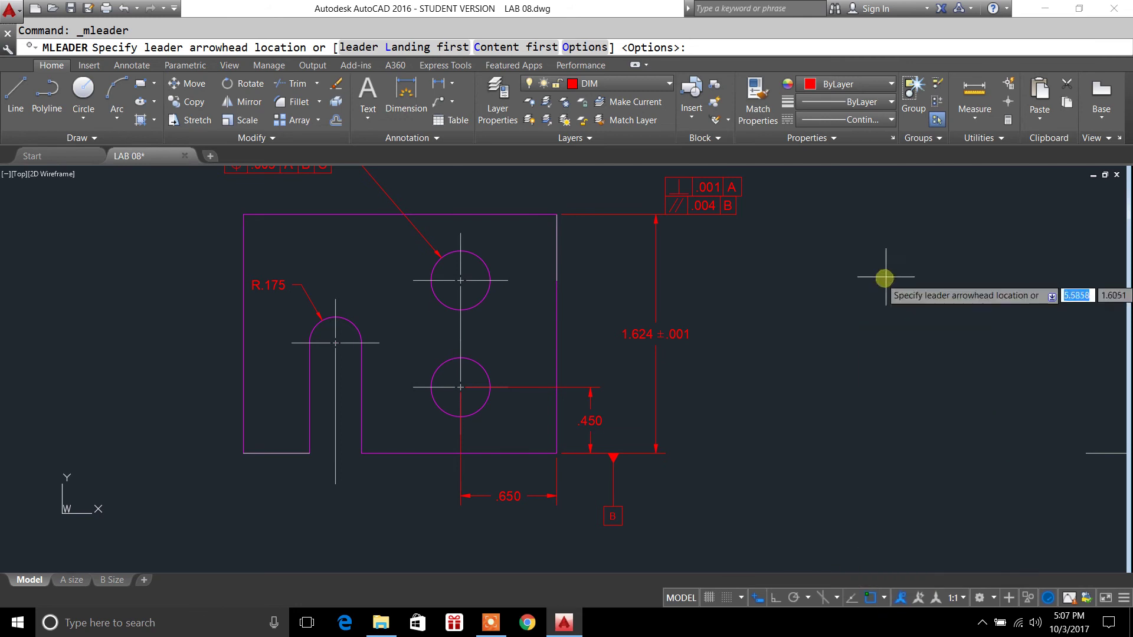
click(884, 600)
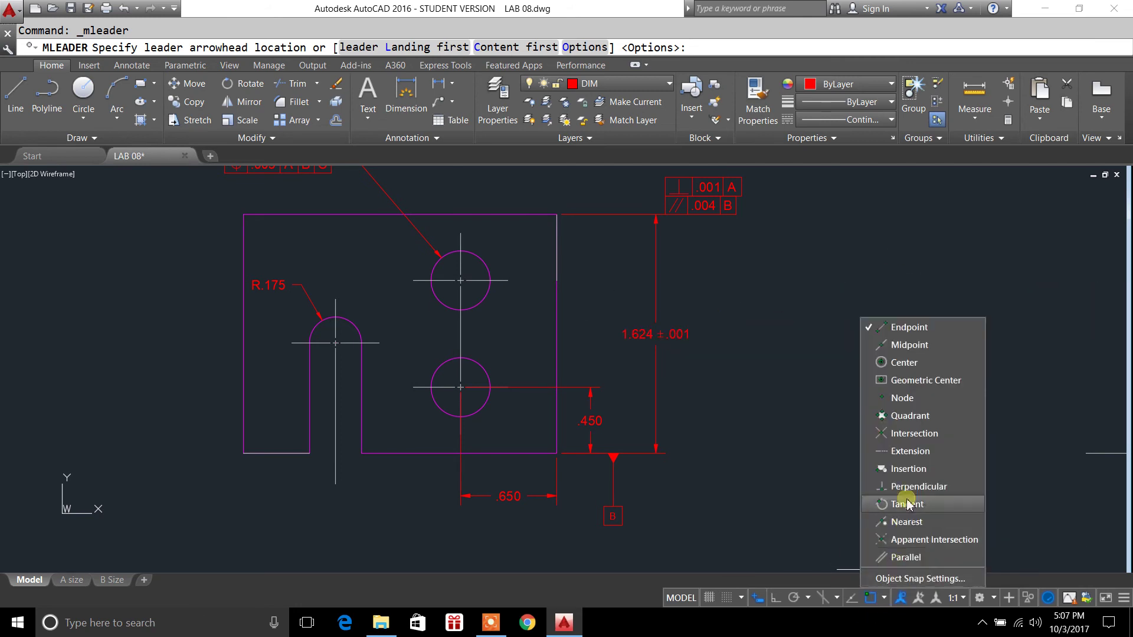
click(884, 307)
- Attach a horizontal datum D box leader to the midpoint of the part's left edge
click(239, 335)
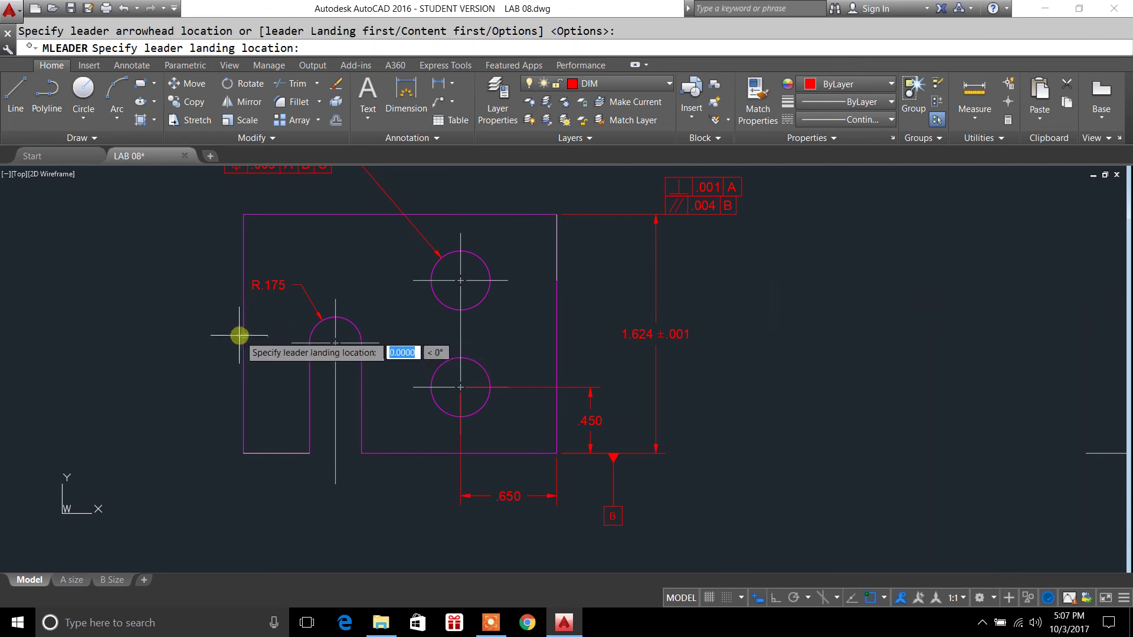
click(777, 599)
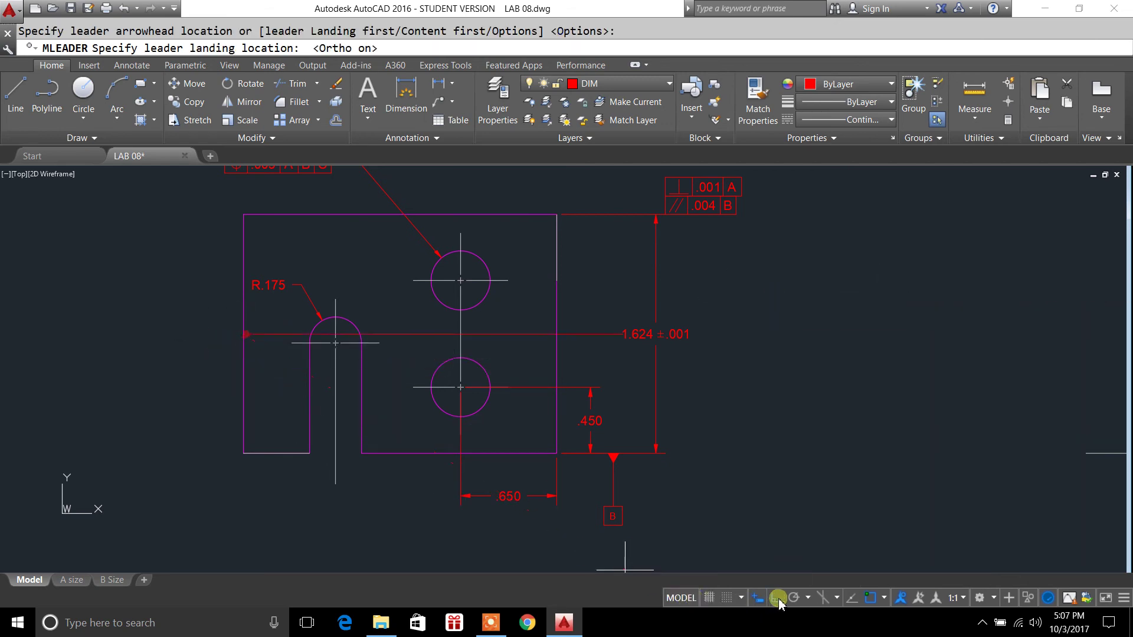
scroll(200, 337, up, 2)
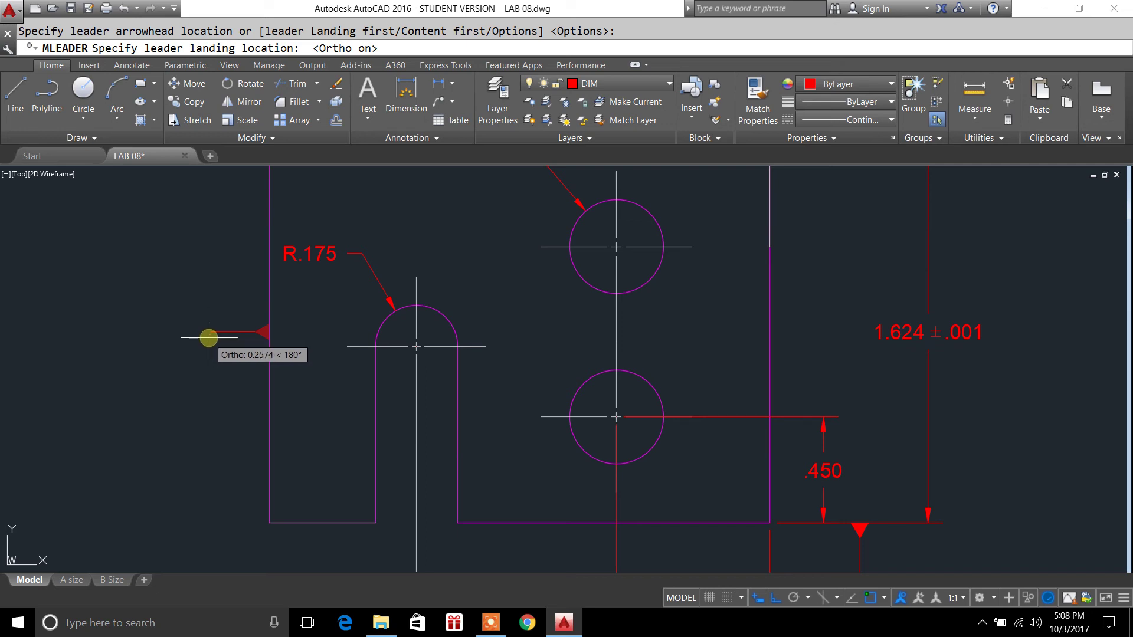
click(209, 337)
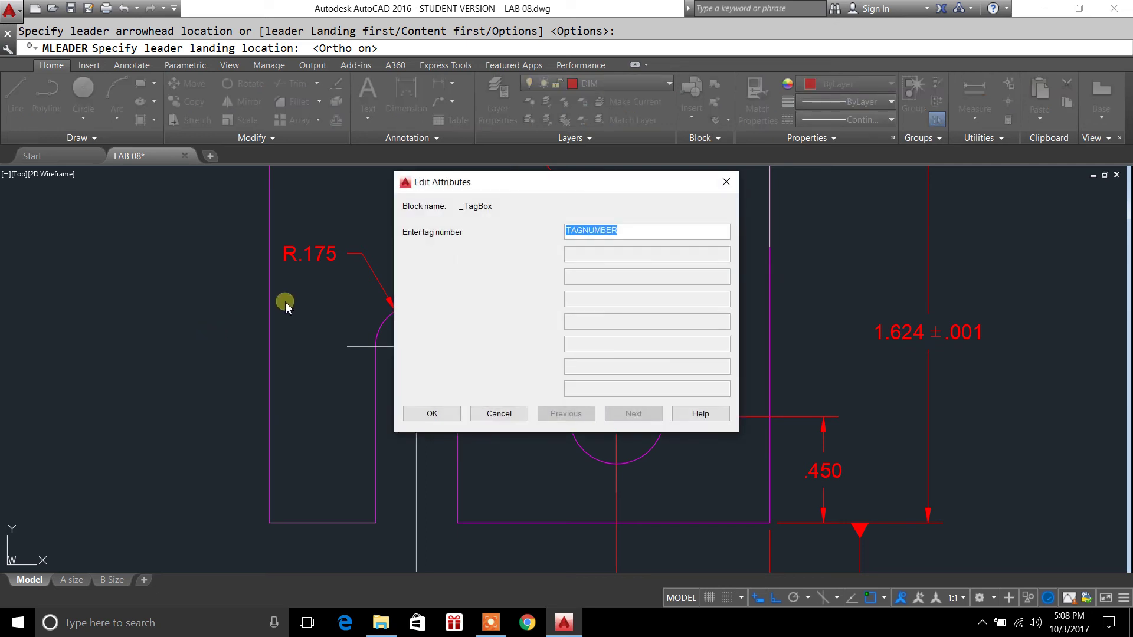
key(BackSpace)
text(D)
click(442, 413)
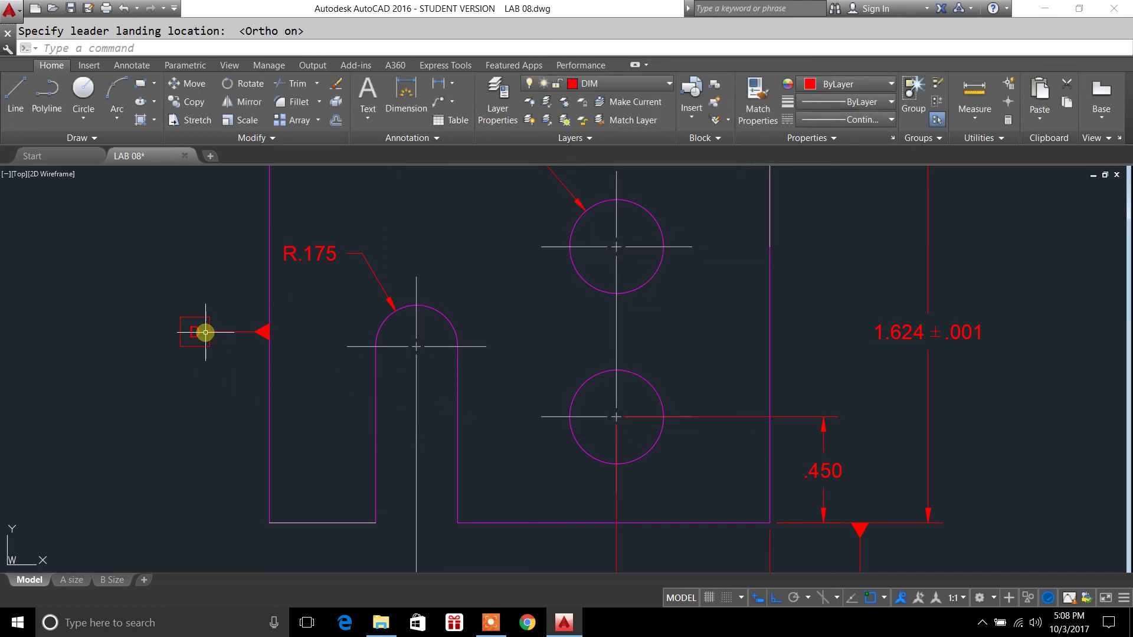
scroll(227, 368, down, 2)
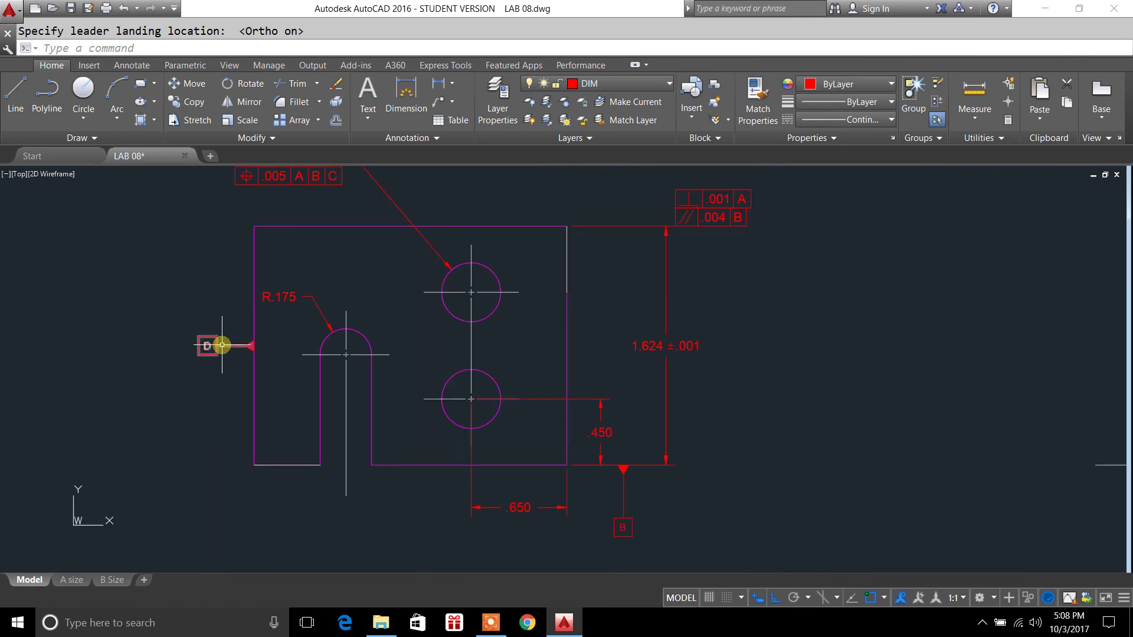
- Erase the datum D multileader, then zoom out so both views of the part show
click(216, 346)
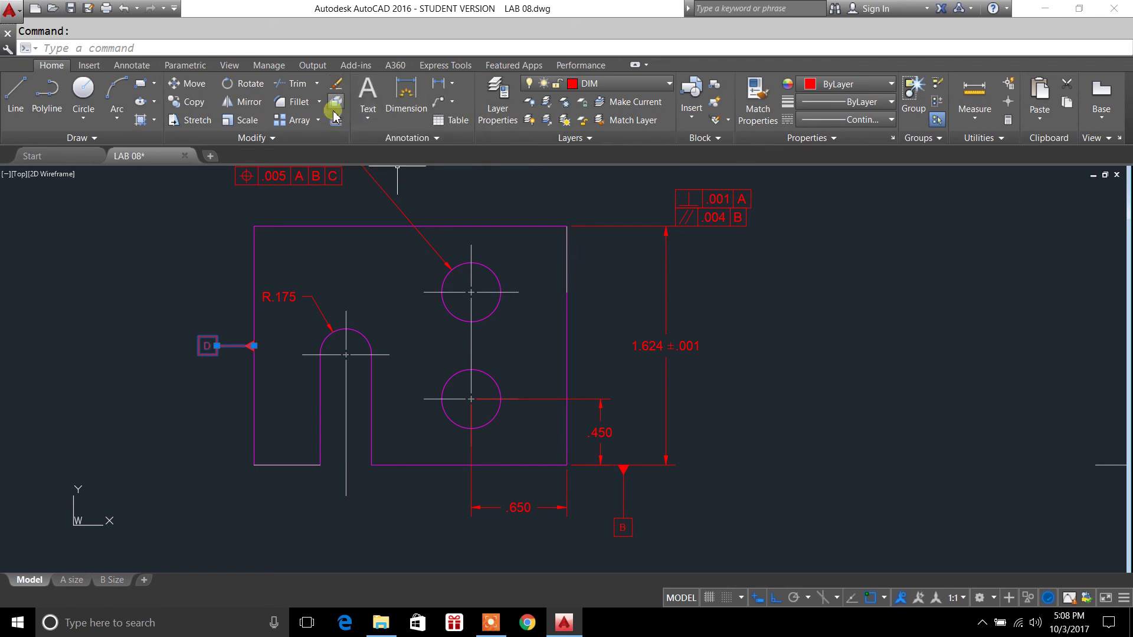
scroll(219, 339, up, 5)
scroll(221, 341, down, 2)
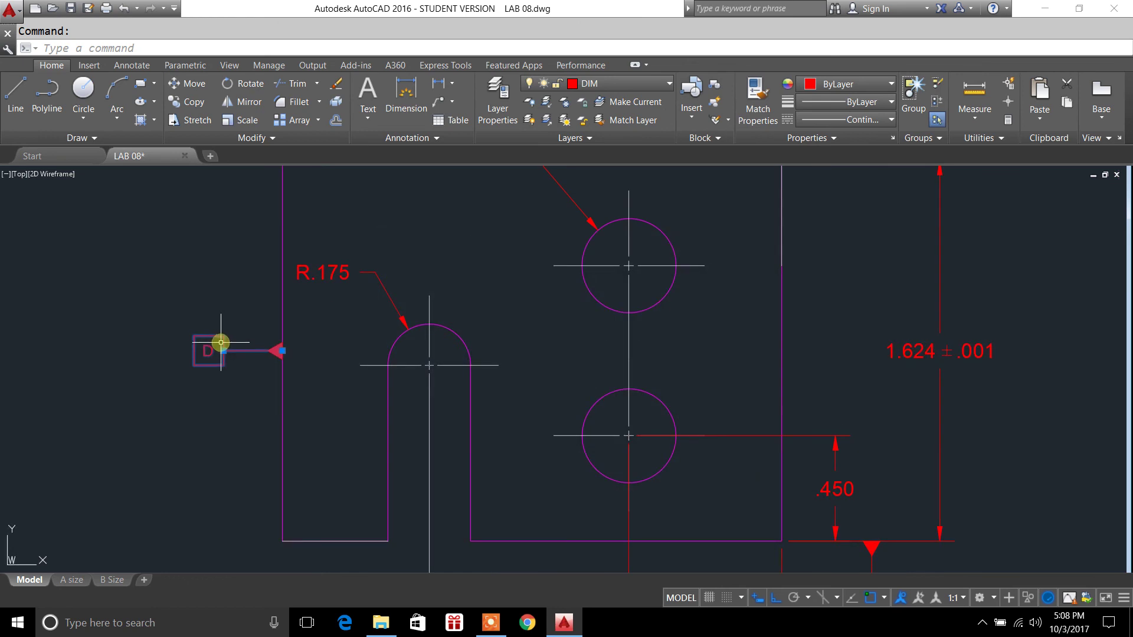
click(336, 90)
scroll(265, 329, down, 3)
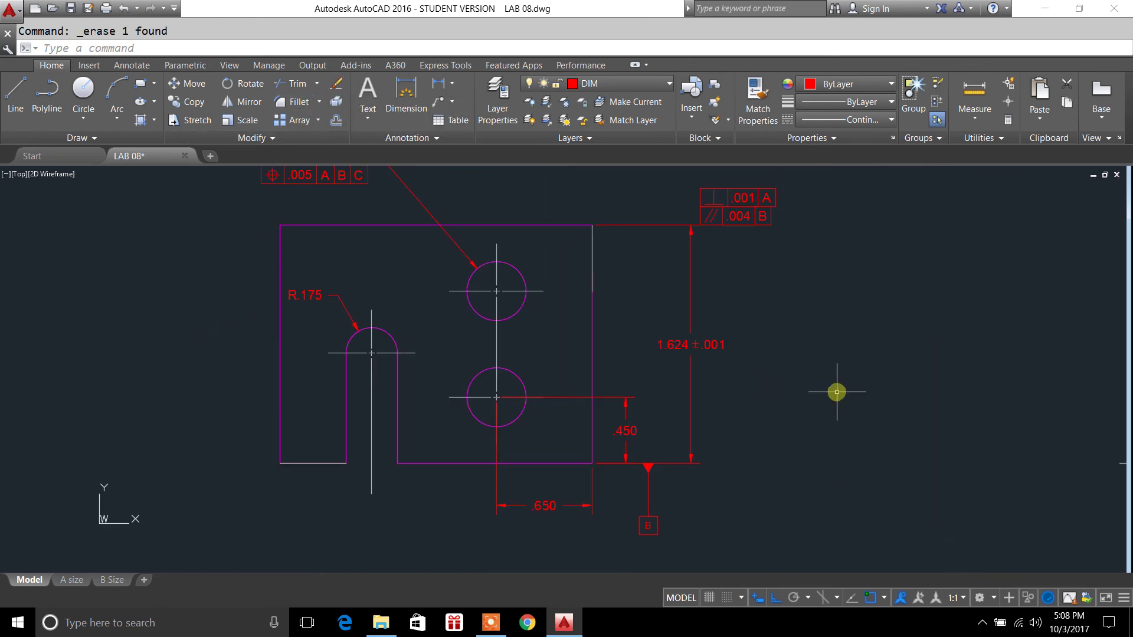
middle_drag(837, 391, 559, 379)
scroll(653, 388, down, 2)
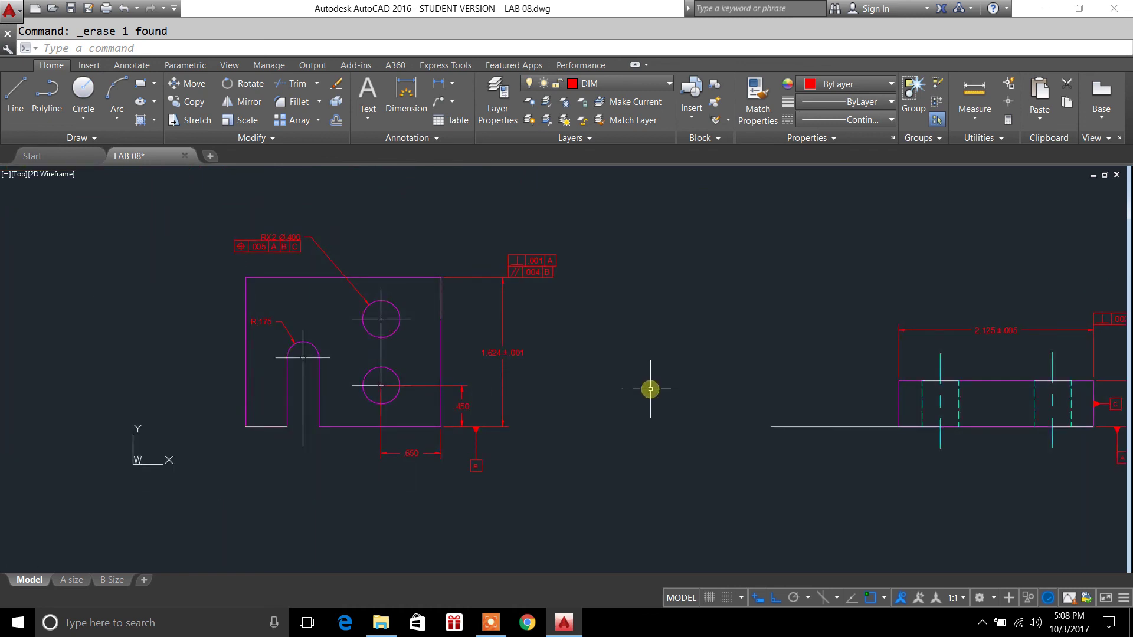